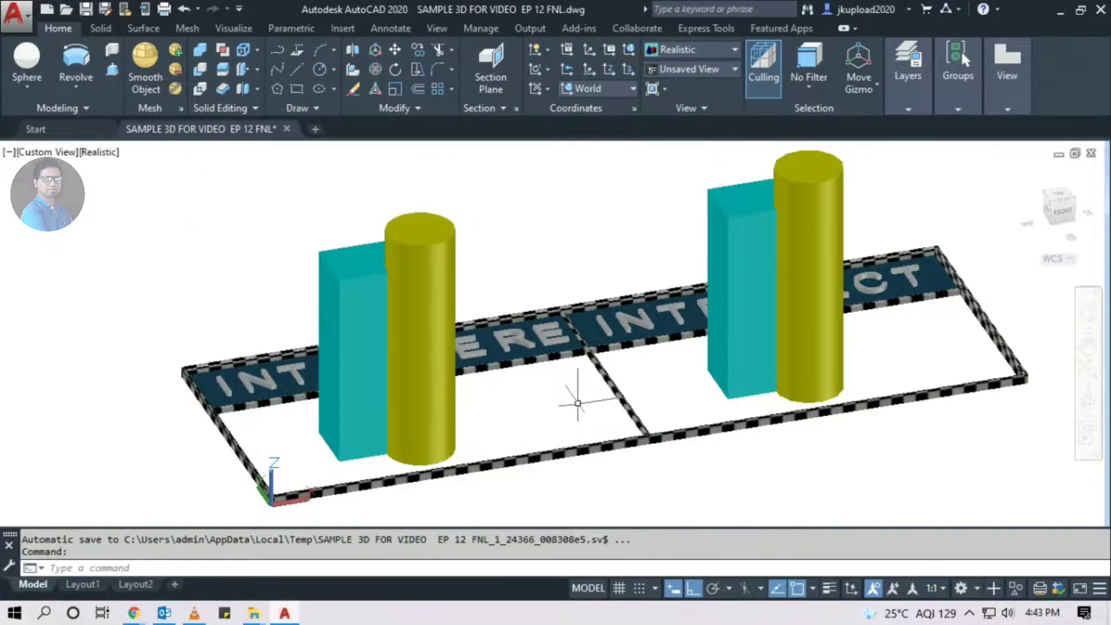
# Recenter the view on the left box-cylinder pair and launch the INTERFERE command
pyautogui.moveTo(547, 424); pyautogui.dragTo(561, 456, button='middle')
pyautogui.scroll(3, 437, 460)
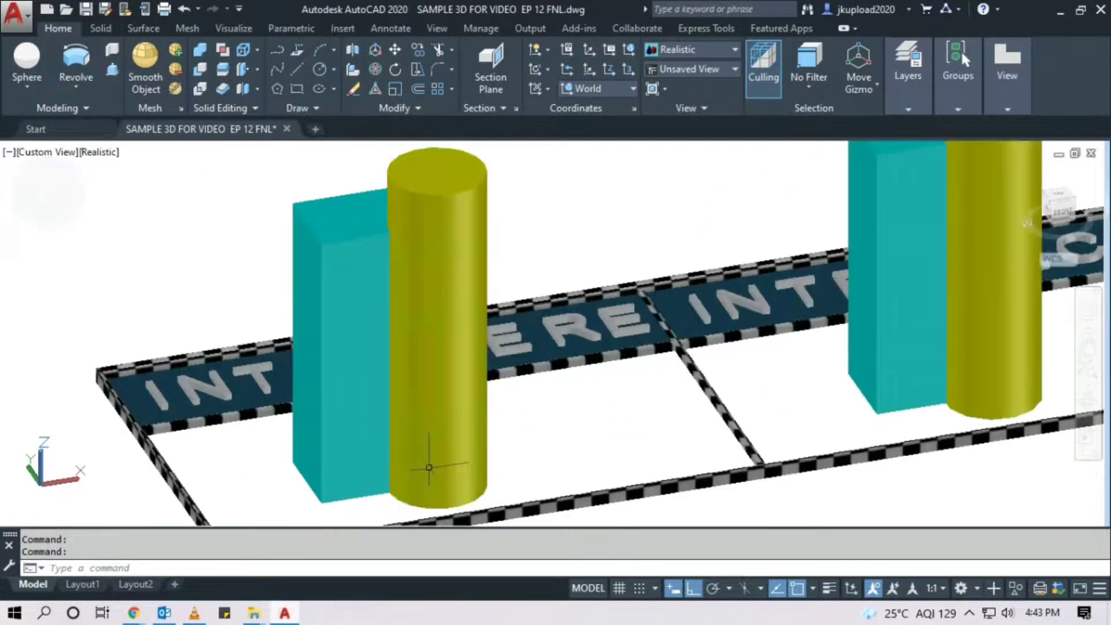
pyautogui.moveTo(439, 371)
pyautogui.keyDown('shift'); pyautogui.mouseDown(button='middle')
pyautogui.moveTo(449, 359)
pyautogui.moveTo(607, 348)
pyautogui.mouseUp(button='middle'); pyautogui.keyUp('shift')
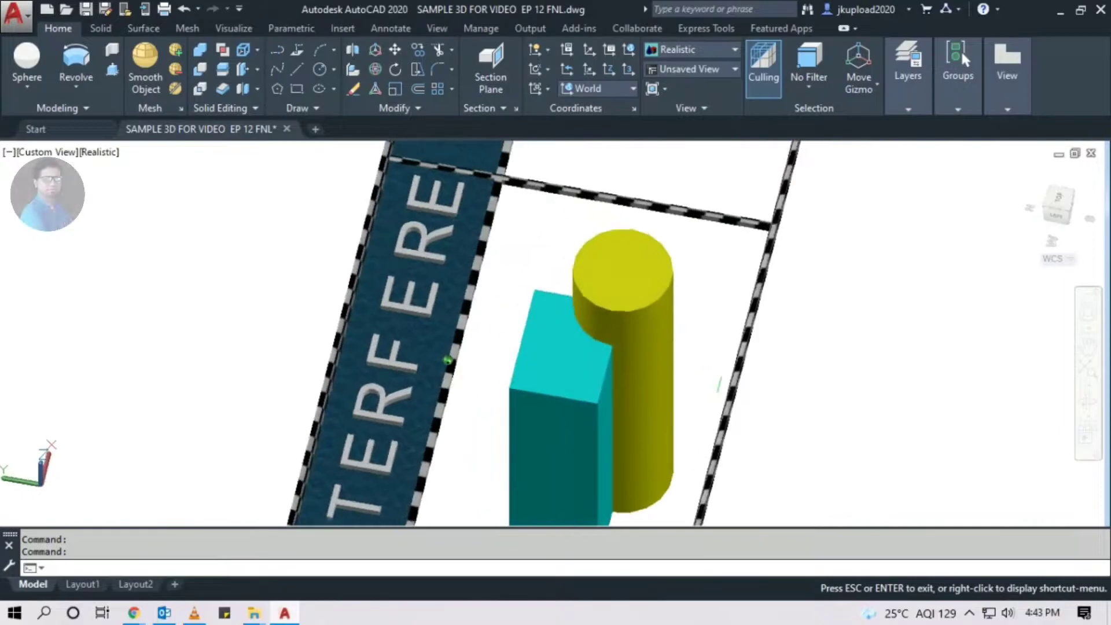
pyautogui.scroll(2, 607, 348)
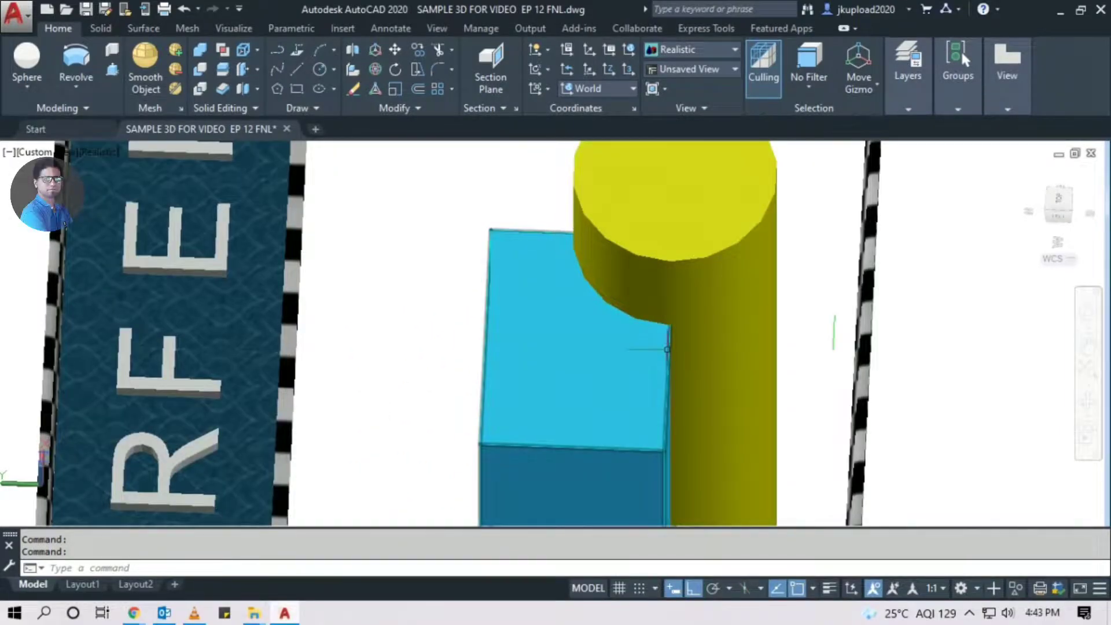
pyautogui.scroll(-2, 702, 341)
pyautogui.keyDown('shift'); pyautogui.moveTo(703, 341); pyautogui.dragTo(543, 324, button='middle'); pyautogui.keyUp('shift')
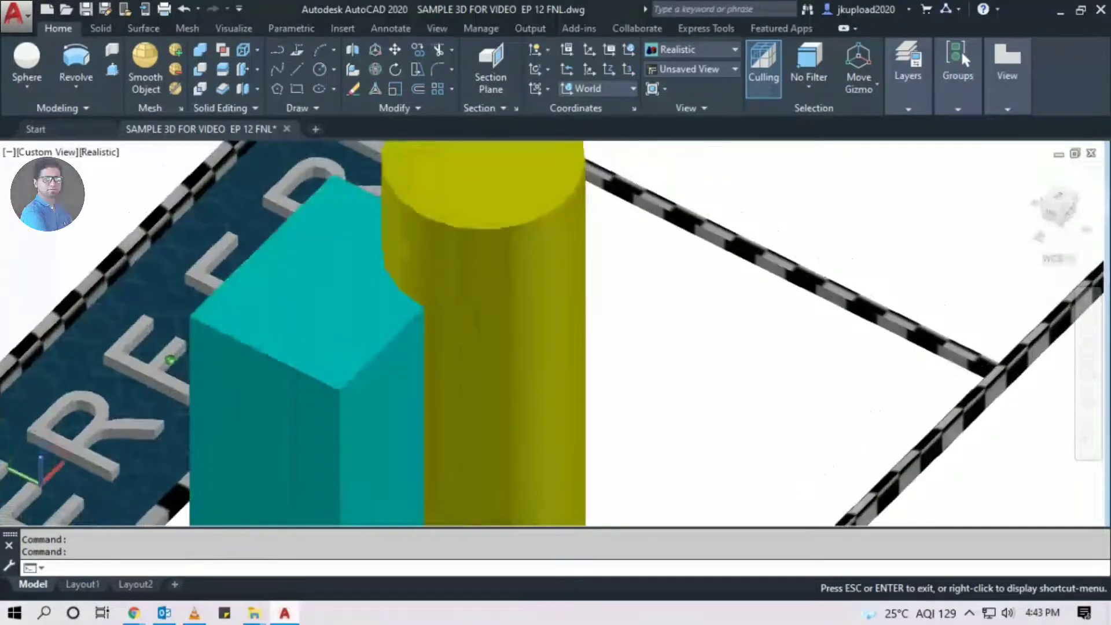
pyautogui.scroll(-1, 566, 363)
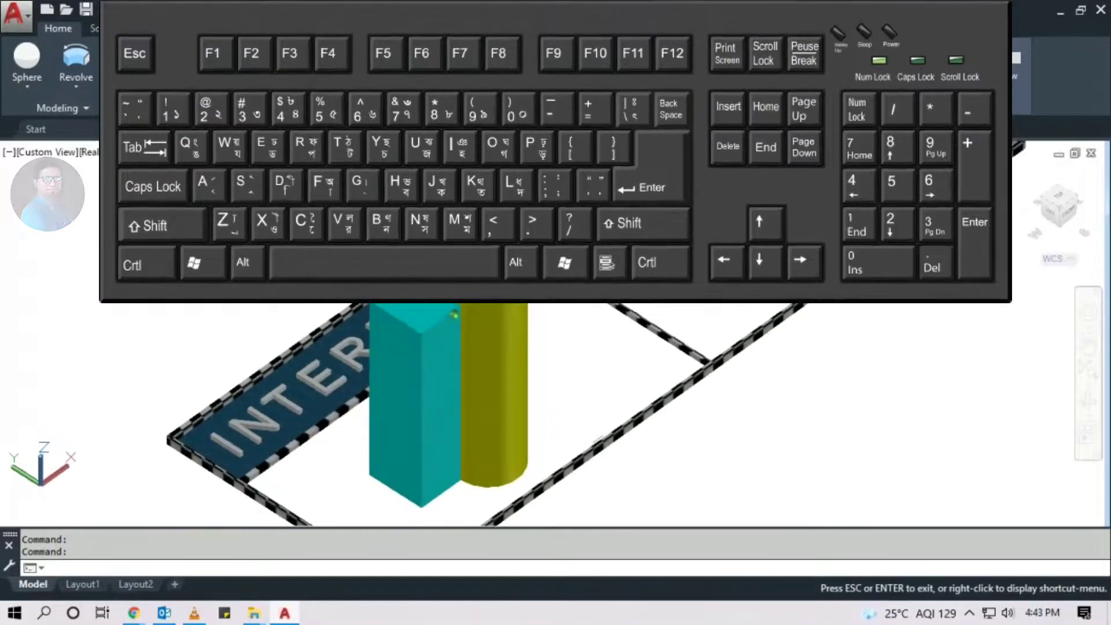
pyautogui.scroll(-2, 561, 376)
pyautogui.write('I')
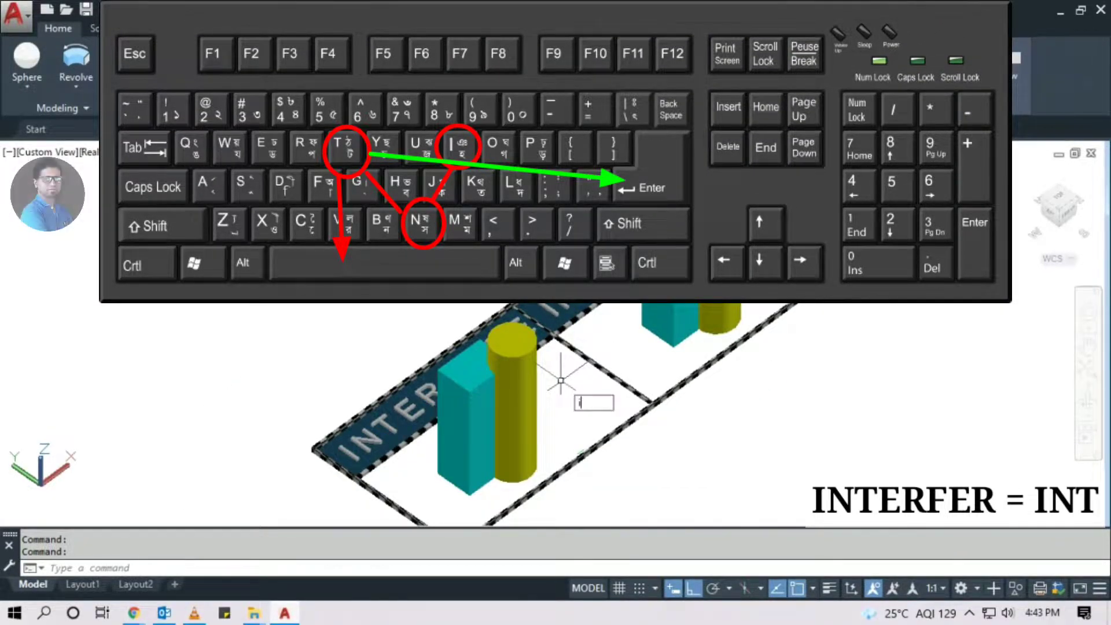
pyautogui.write('nt')
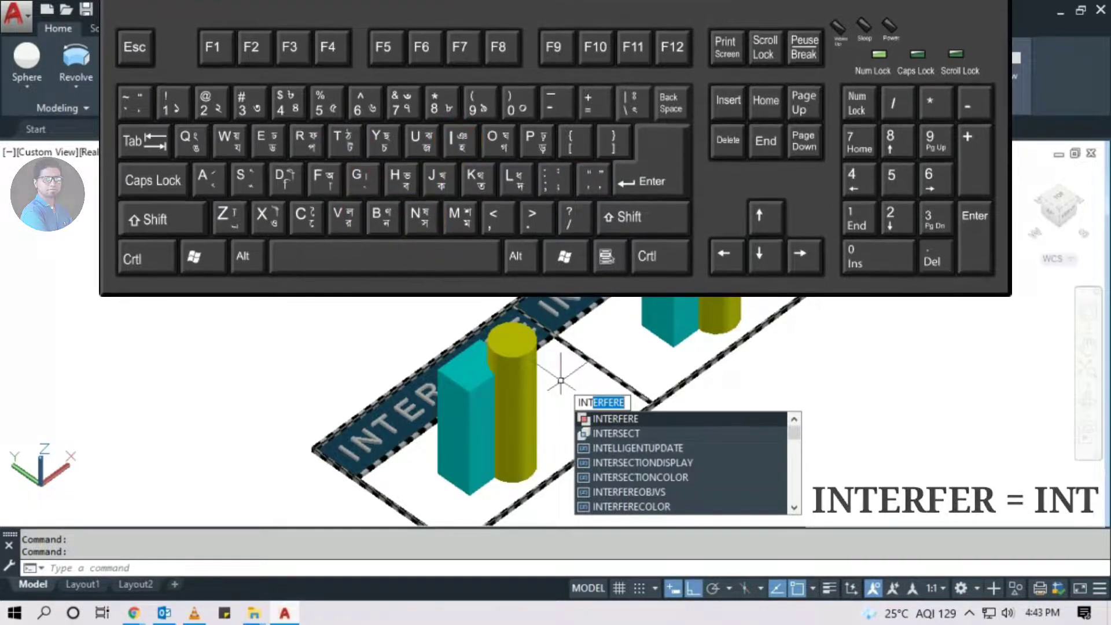
pyautogui.press('Return')
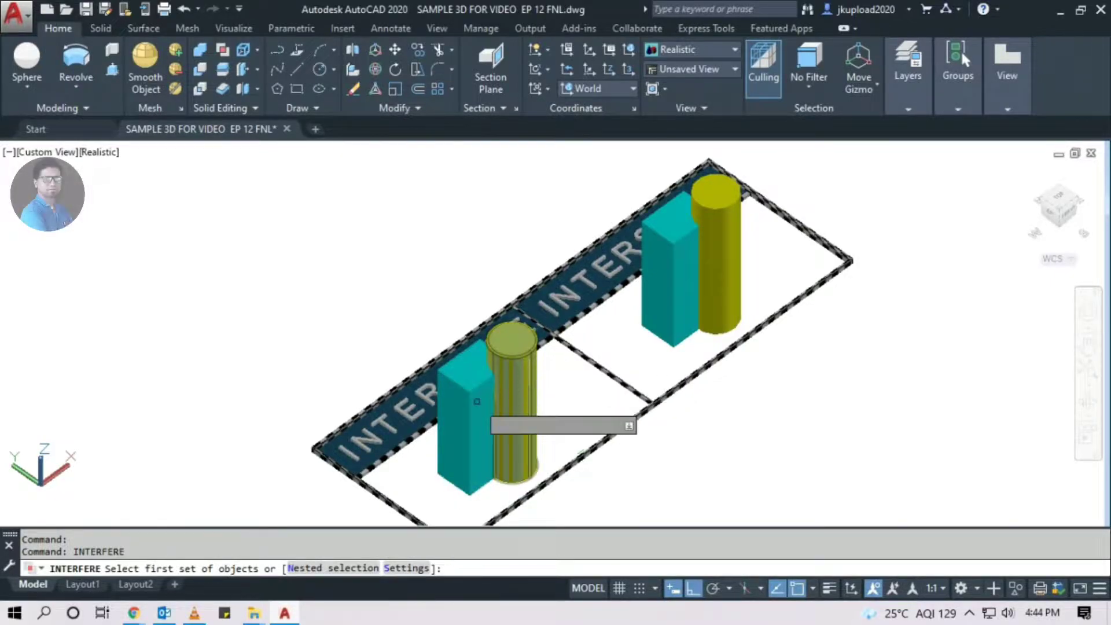
# Check the left cyan box (first set) against the yellow cylinder (second set) for interference
pyautogui.click(469, 403)
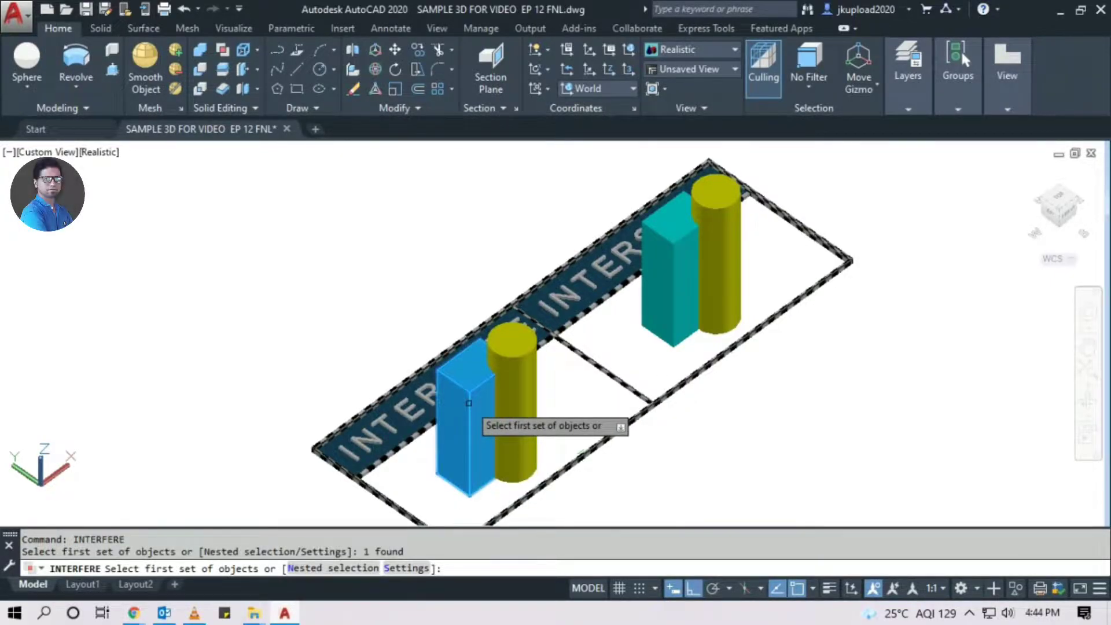
pyautogui.press('Return')
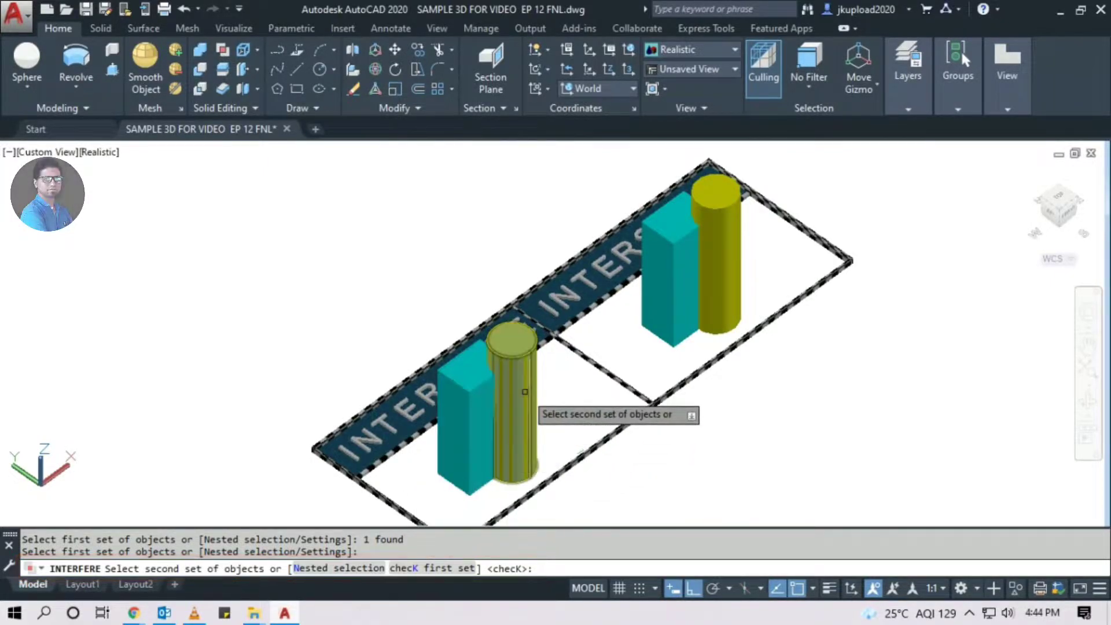
pyautogui.scroll(2, 522, 367)
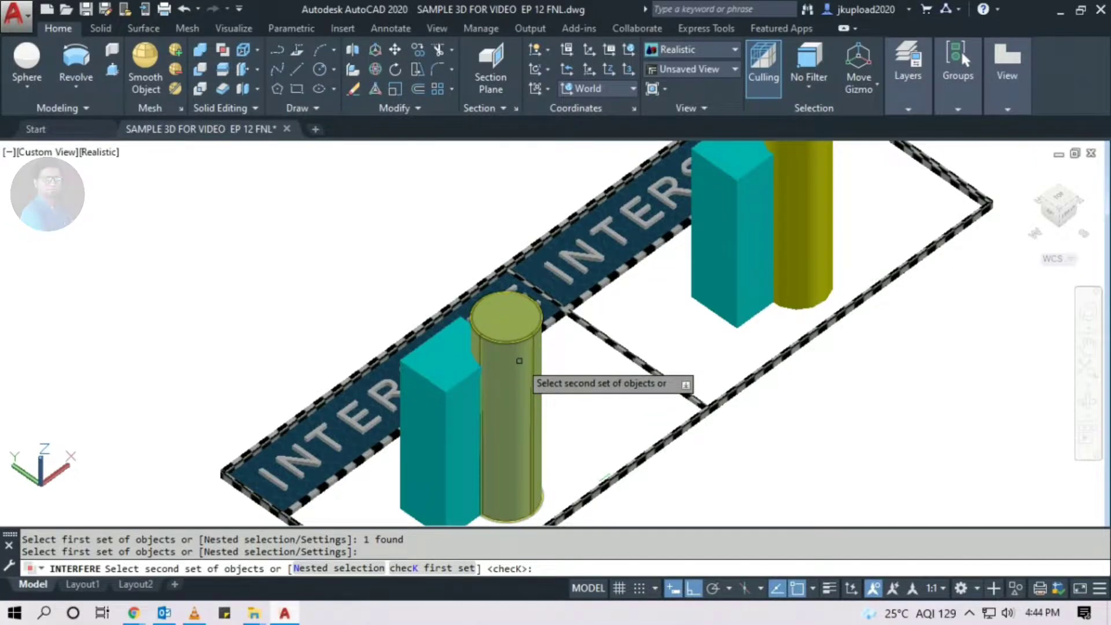
pyautogui.click(519, 361)
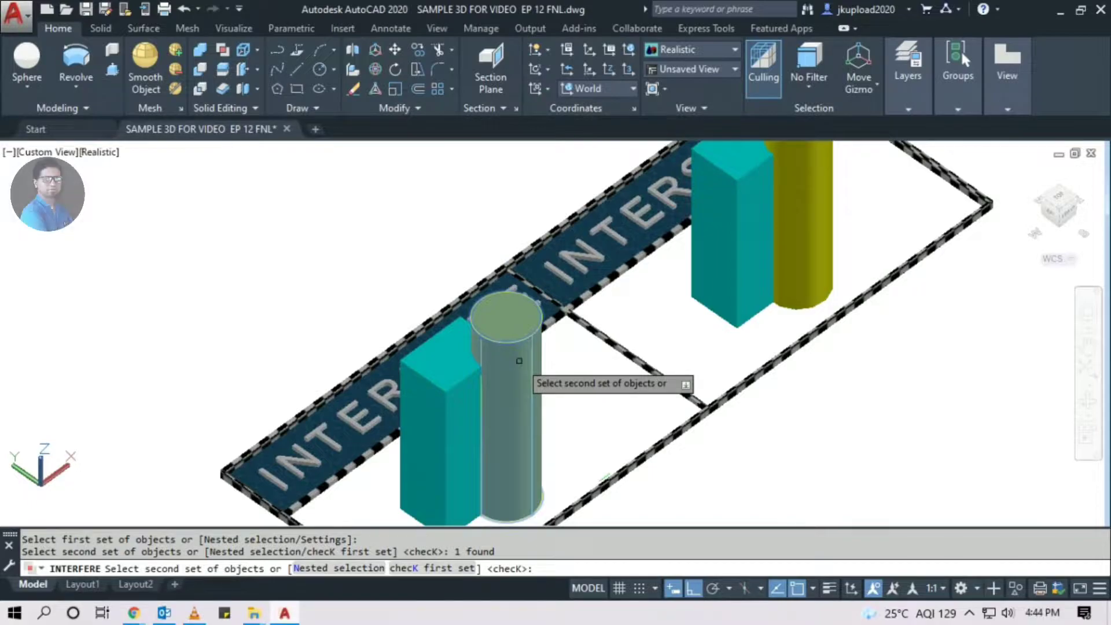
pyautogui.press('Return')
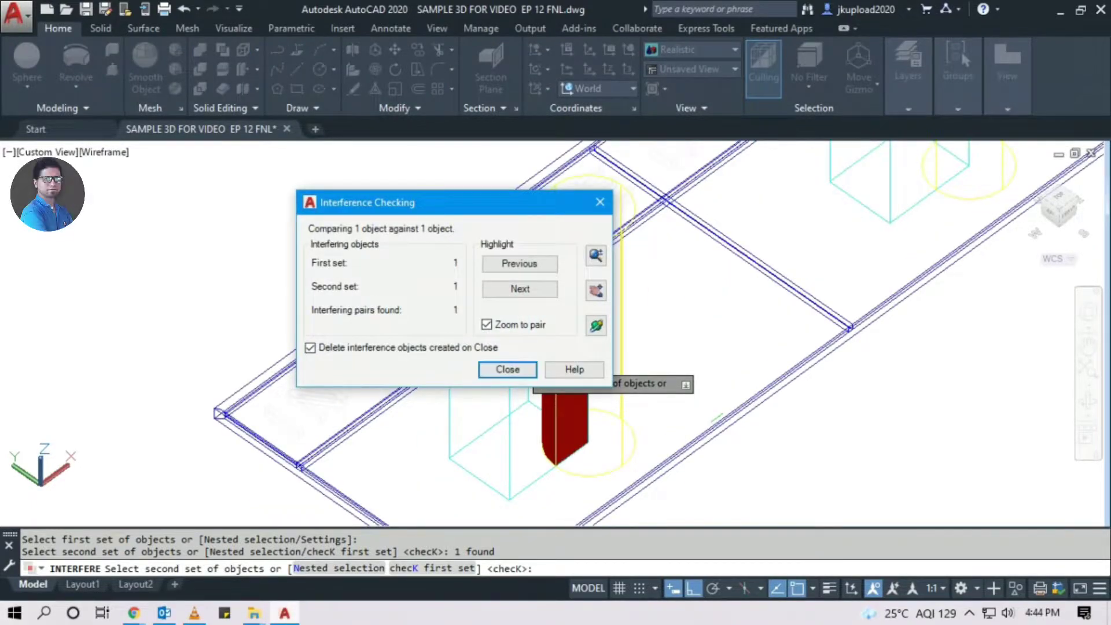
# Review the overlap results, turn off 'Delete interference objects created on Close', and close the dialog
pyautogui.moveTo(370, 202); pyautogui.dragTo(226, 180)
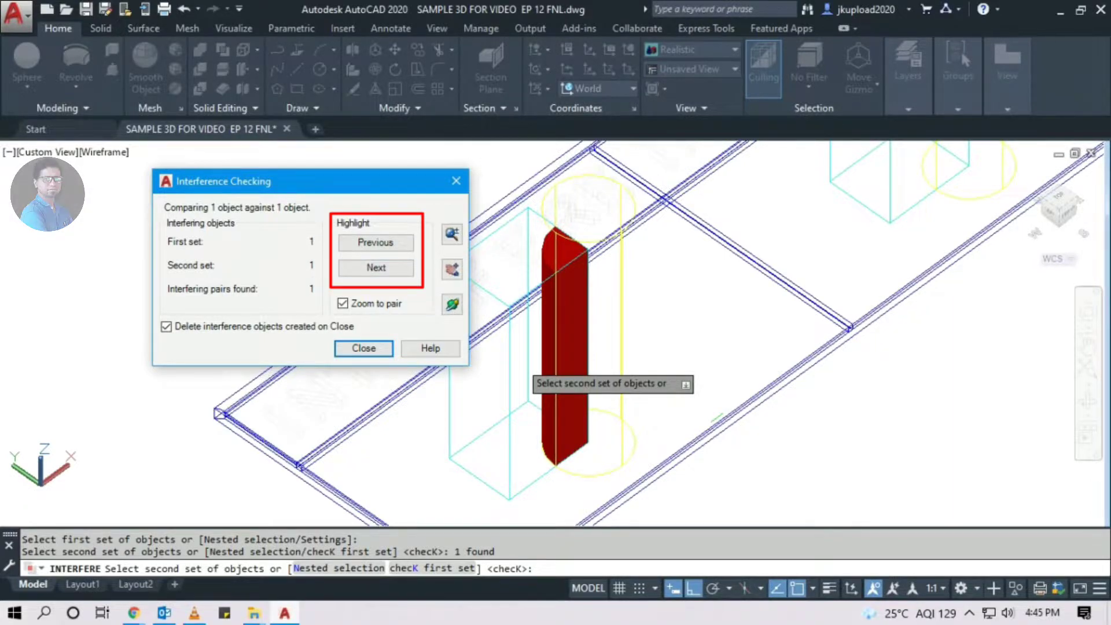
pyautogui.click(376, 267)
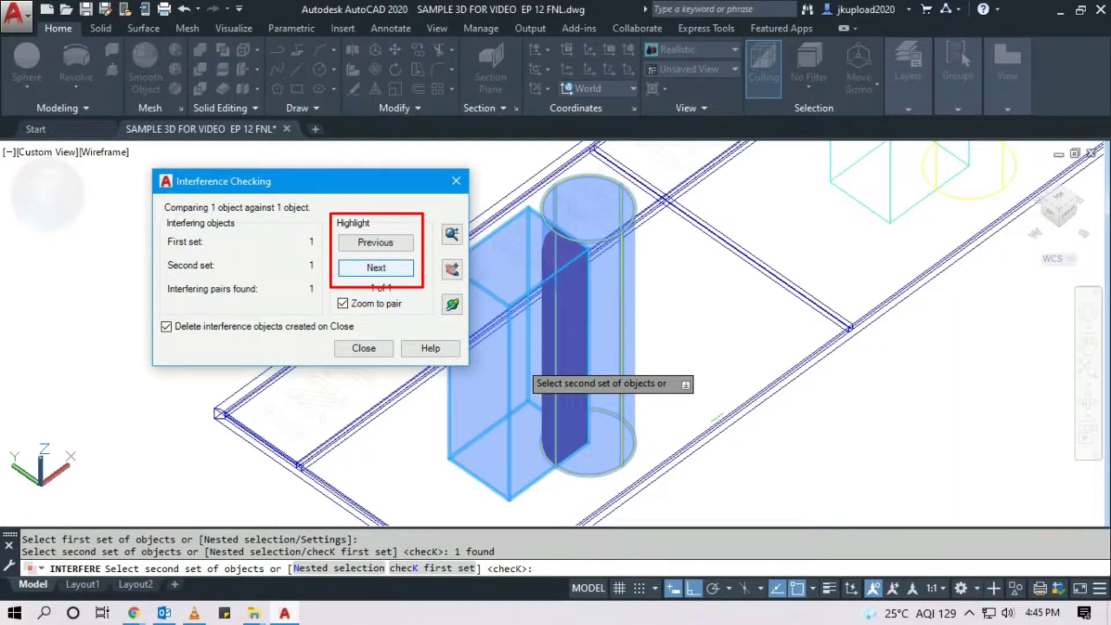
pyautogui.click(375, 242)
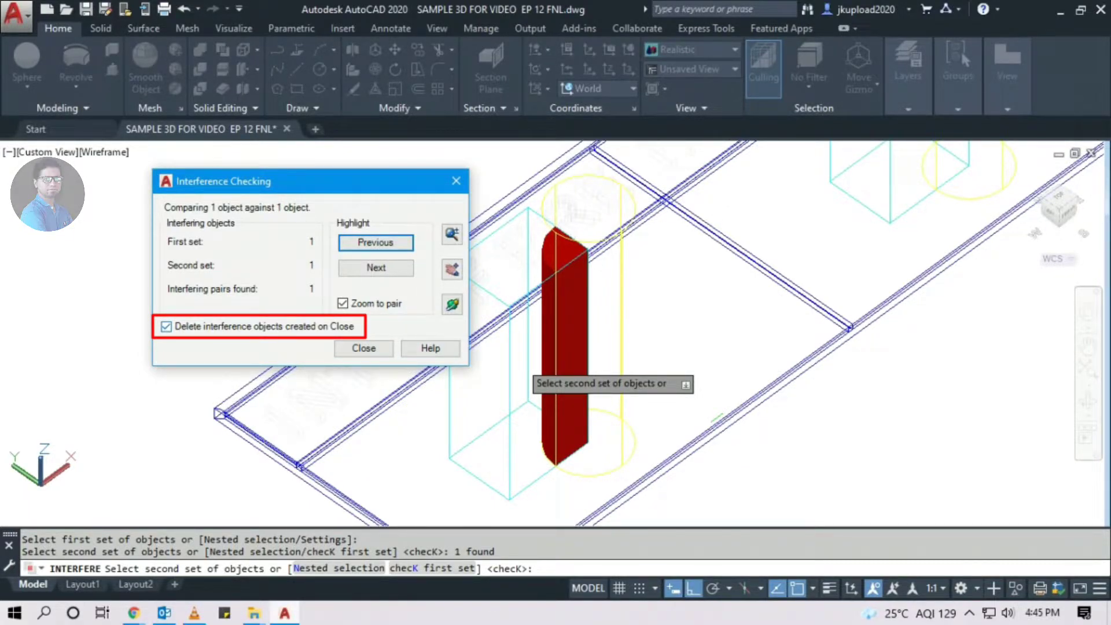
pyautogui.click(166, 326)
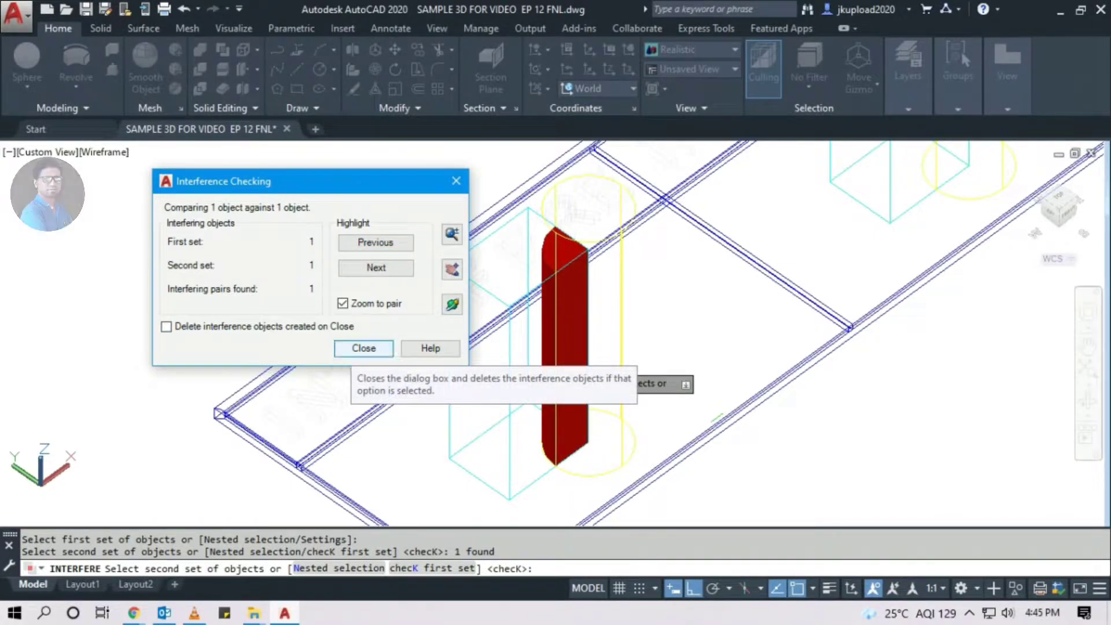
pyautogui.click(363, 347)
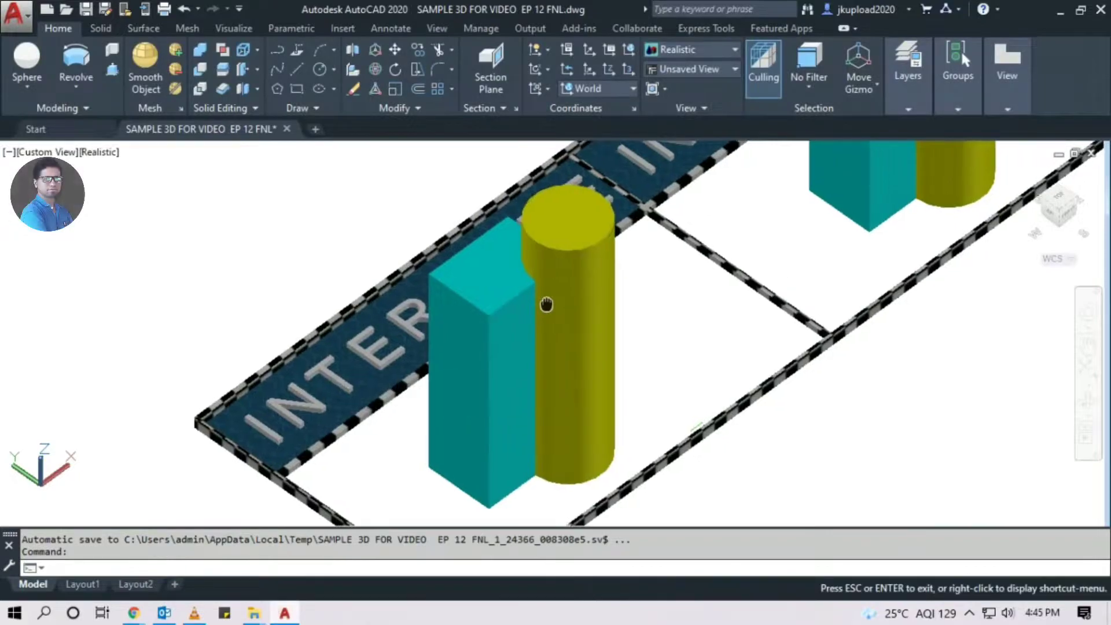
pyautogui.moveTo(572, 280); pyautogui.dragTo(533, 297, button='middle')
pyautogui.click(550, 329)
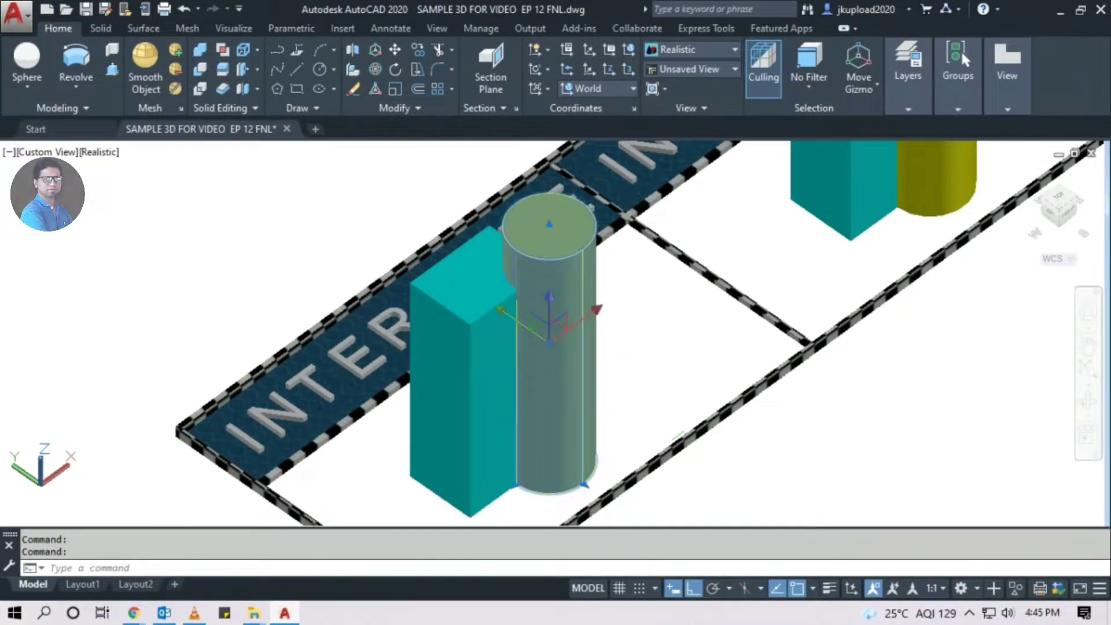
pyautogui.press('m')
pyautogui.press('Return')
pyautogui.click(637, 339)
pyautogui.click(511, 399)
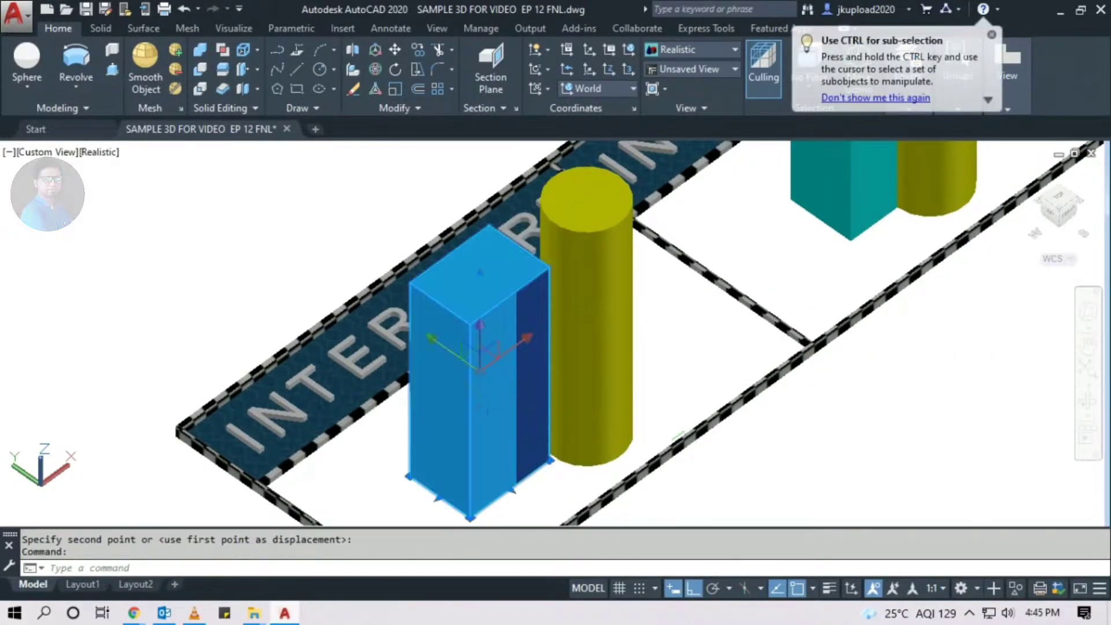
pyautogui.press('m')
pyautogui.press('Return')
pyautogui.click(702, 316)
pyautogui.click(643, 377)
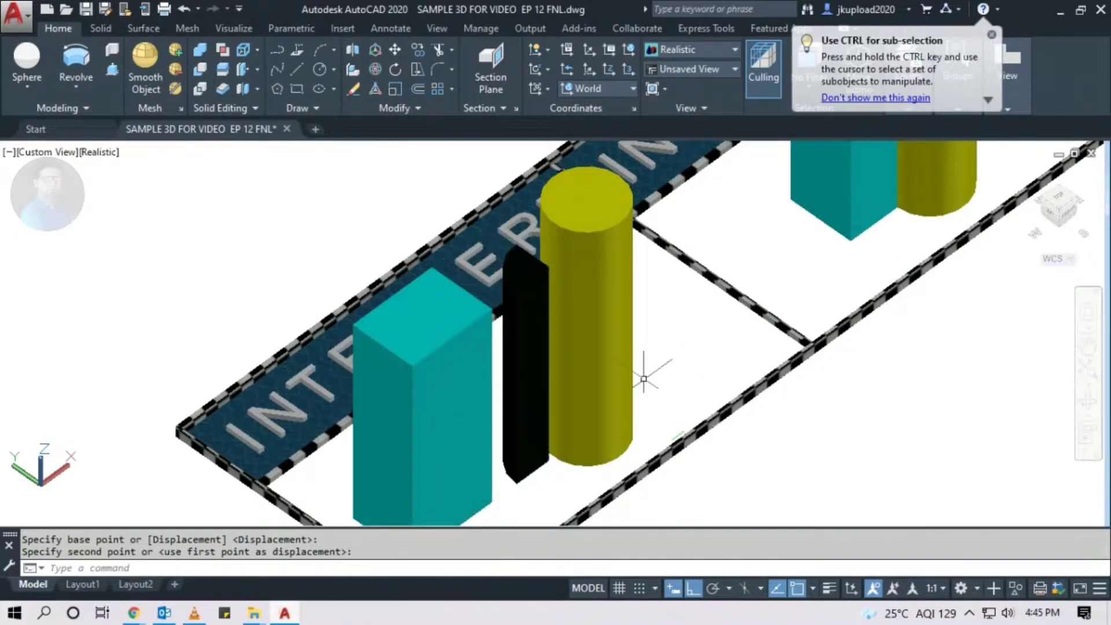
pyautogui.scroll(3, 541, 349)
pyautogui.keyDown('shift'); pyautogui.moveTo(541, 349); pyautogui.dragTo(220, 327, button='middle'); pyautogui.keyUp('shift')
pyautogui.scroll(-5, 505, 387)
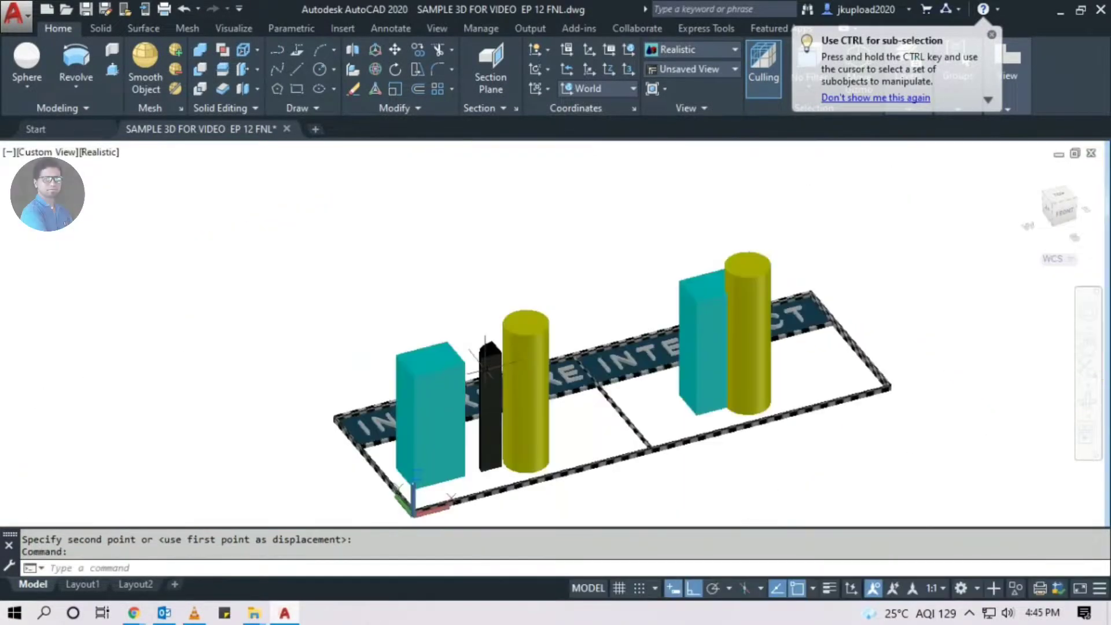
pyautogui.scroll(5, 505, 388)
pyautogui.keyDown('shift'); pyautogui.moveTo(503, 387); pyautogui.dragTo(498, 449, button='middle'); pyautogui.keyUp('shift')
pyautogui.click(489, 415)
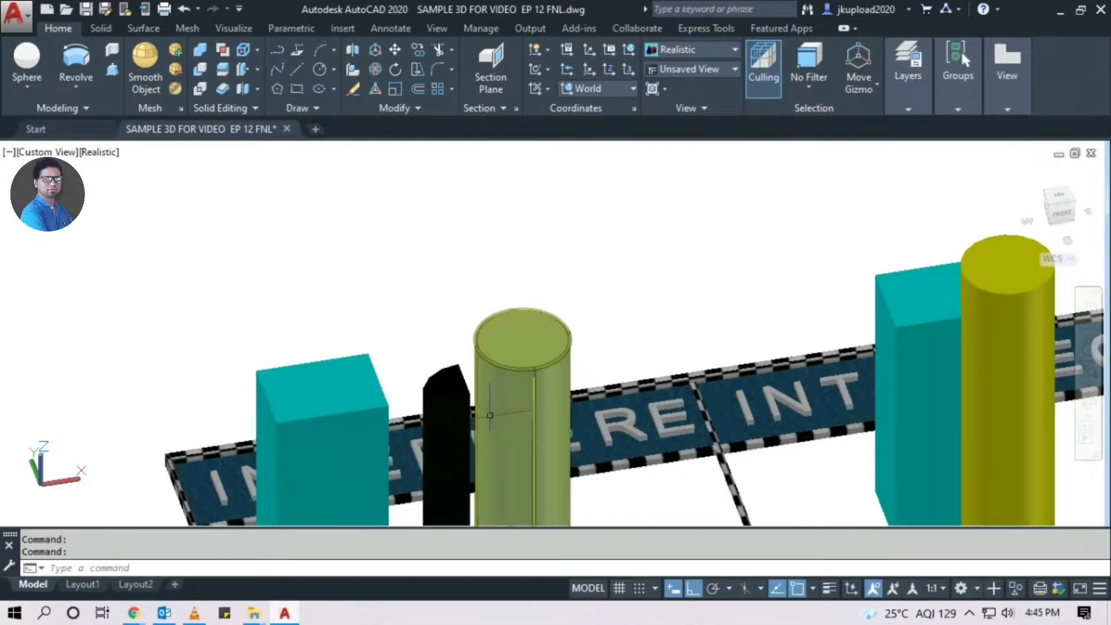
pyautogui.click(489, 415)
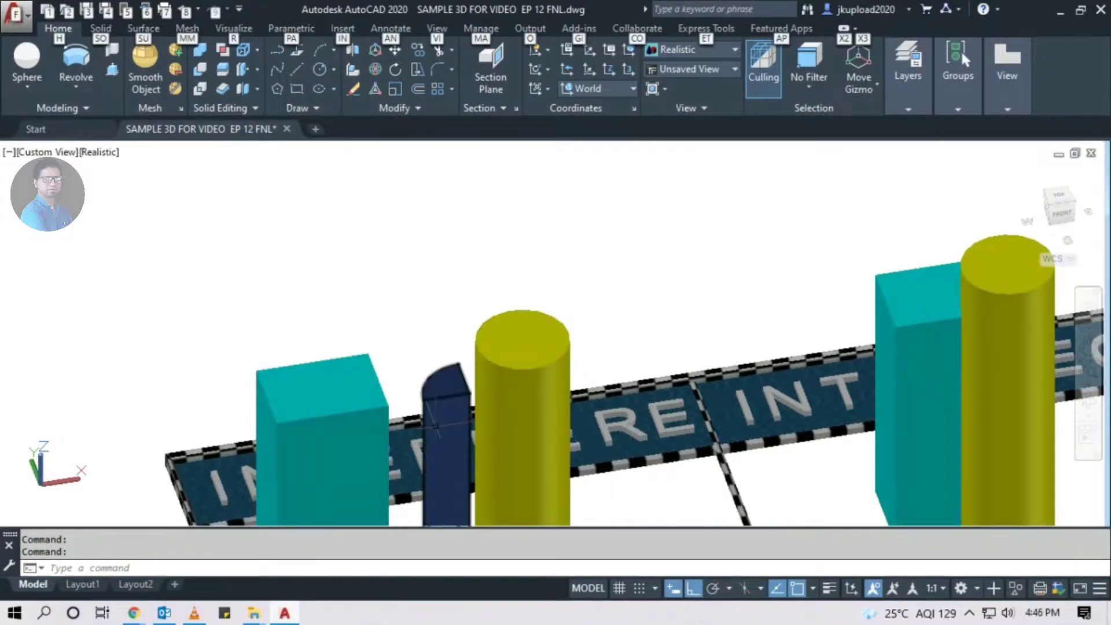
pyautogui.keyDown('shift'); pyautogui.moveTo(490, 415); pyautogui.dragTo(550, 325, button='middle'); pyautogui.keyUp('shift')
pyautogui.scroll(3, 544, 272)
pyautogui.scroll(-3, 544, 269)
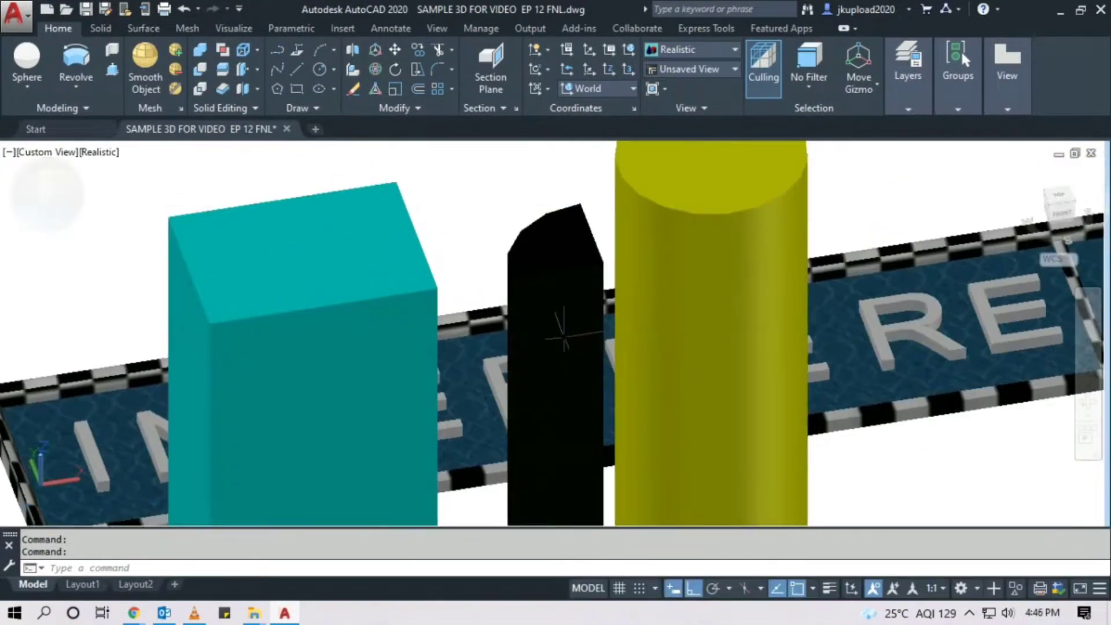
pyautogui.moveTo(565, 397)
pyautogui.keyDown('shift'); pyautogui.mouseDown(button='middle')
pyautogui.moveTo(586, 398)
pyautogui.moveTo(590, 191)
pyautogui.moveTo(488, 414)
pyautogui.moveTo(452, 359)
pyautogui.mouseUp(button='middle'); pyautogui.keyUp('shift')
pyautogui.scroll(-3, 585, 398)
pyautogui.scroll(3, 489, 414)
pyautogui.scroll(-1, 474, 439)
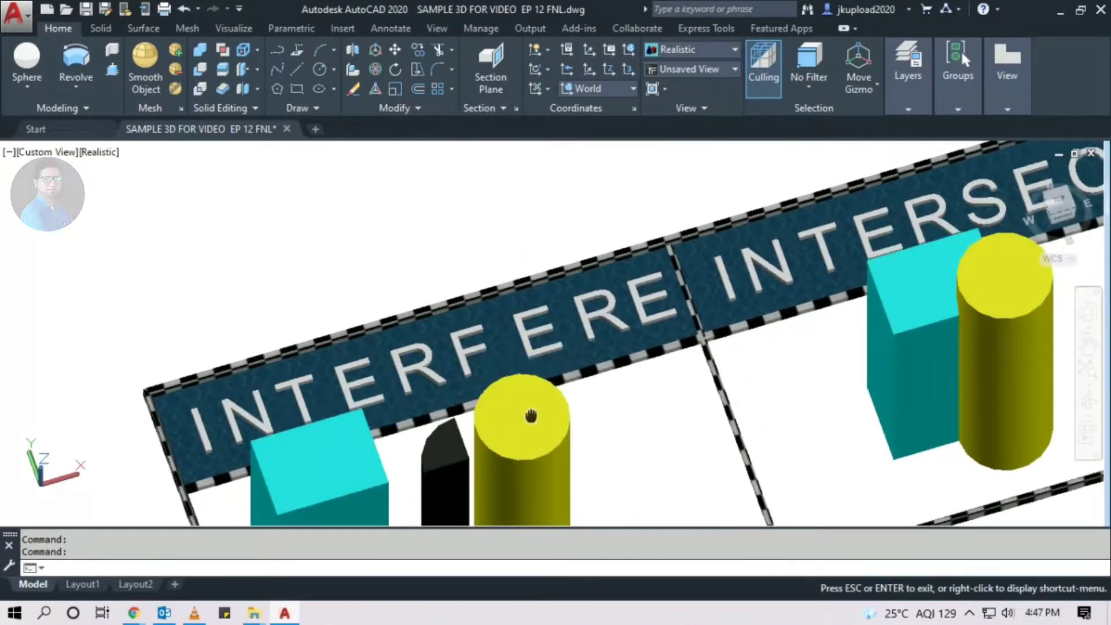
pyautogui.scroll(-2, 474, 440)
pyautogui.scroll(3, 610, 383)
pyautogui.keyDown('shift'); pyautogui.moveTo(610, 382); pyautogui.dragTo(500, 373, button='middle'); pyautogui.keyUp('shift')
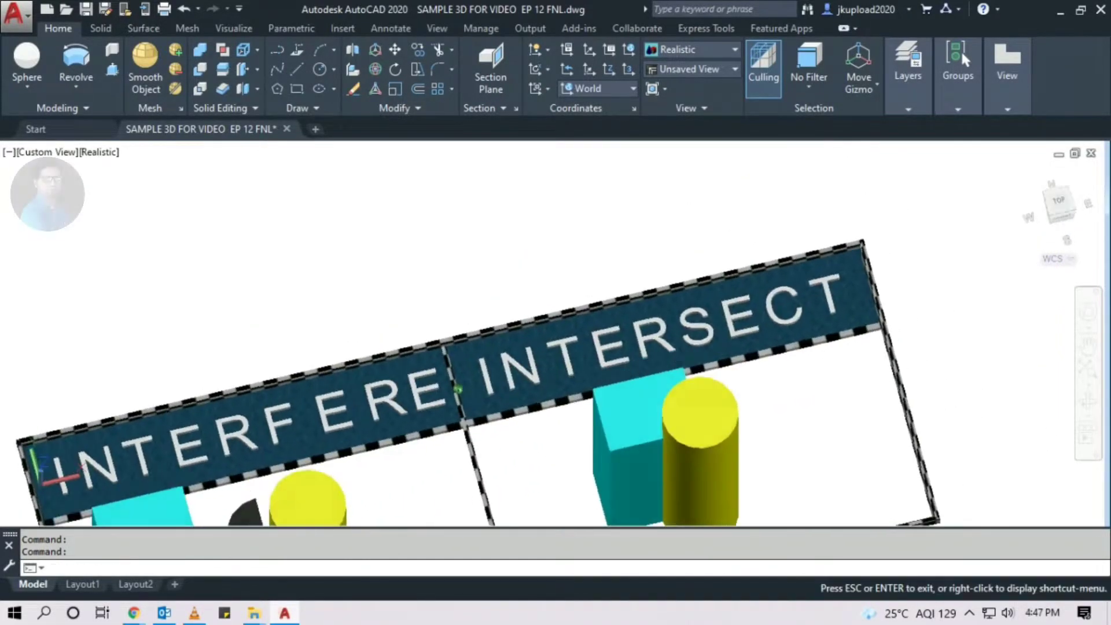
pyautogui.keyDown('shift'); pyautogui.moveTo(751, 414); pyautogui.dragTo(171, 418, button='middle'); pyautogui.keyUp('shift')
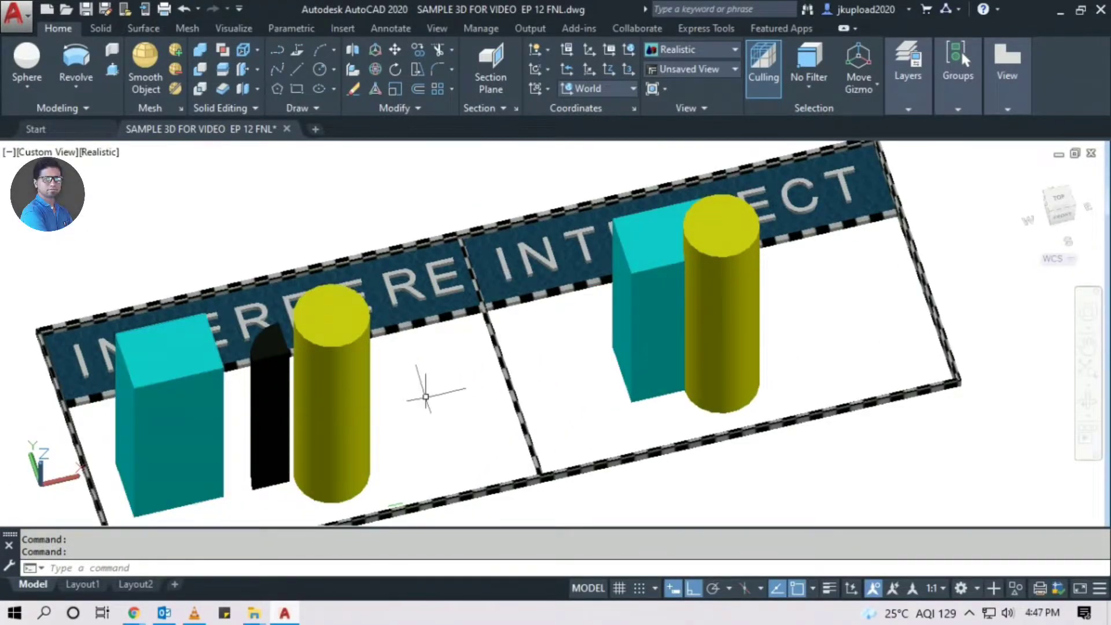
# Shift the view toward the right pair and start the INTERSECT command
pyautogui.moveTo(434, 384); pyautogui.dragTo(429, 419, button='middle')
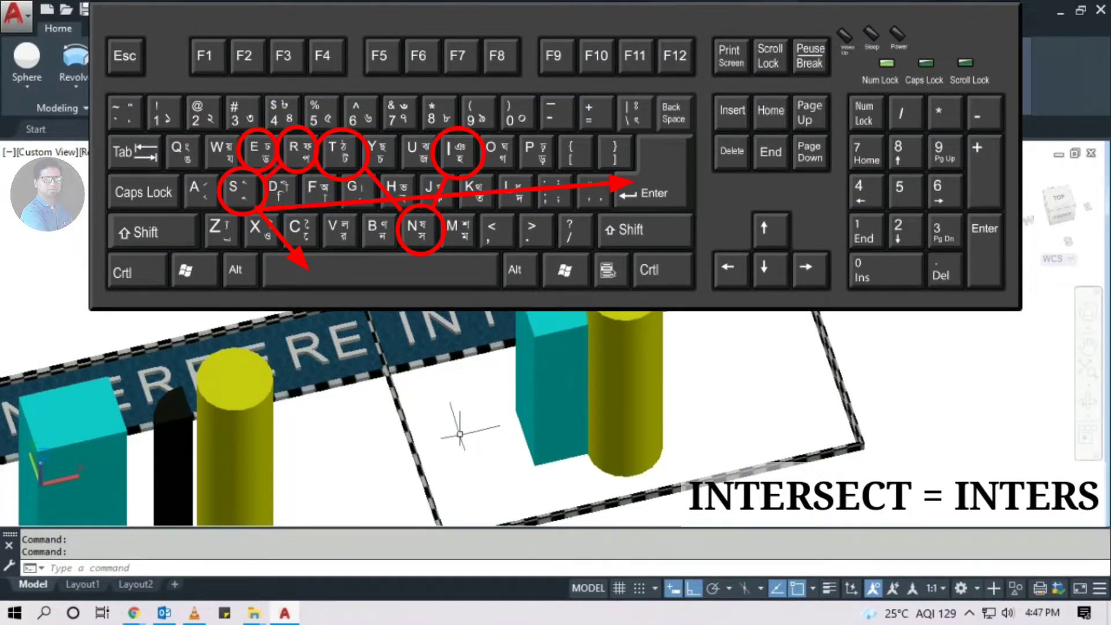
pyautogui.write('int')
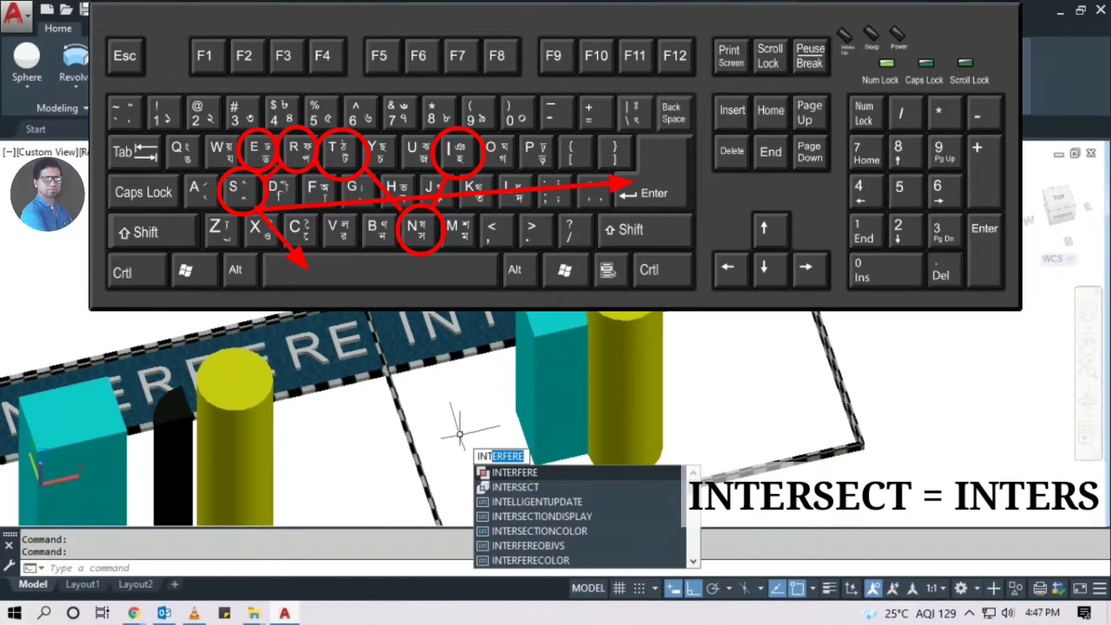
pyautogui.write('er')
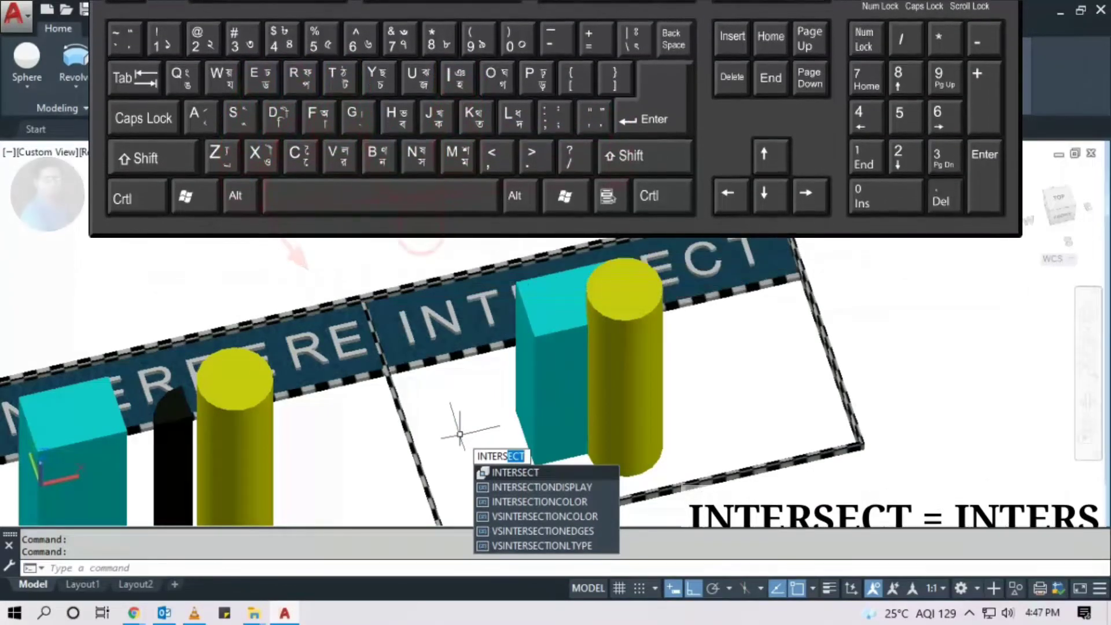
pyautogui.press('Return')
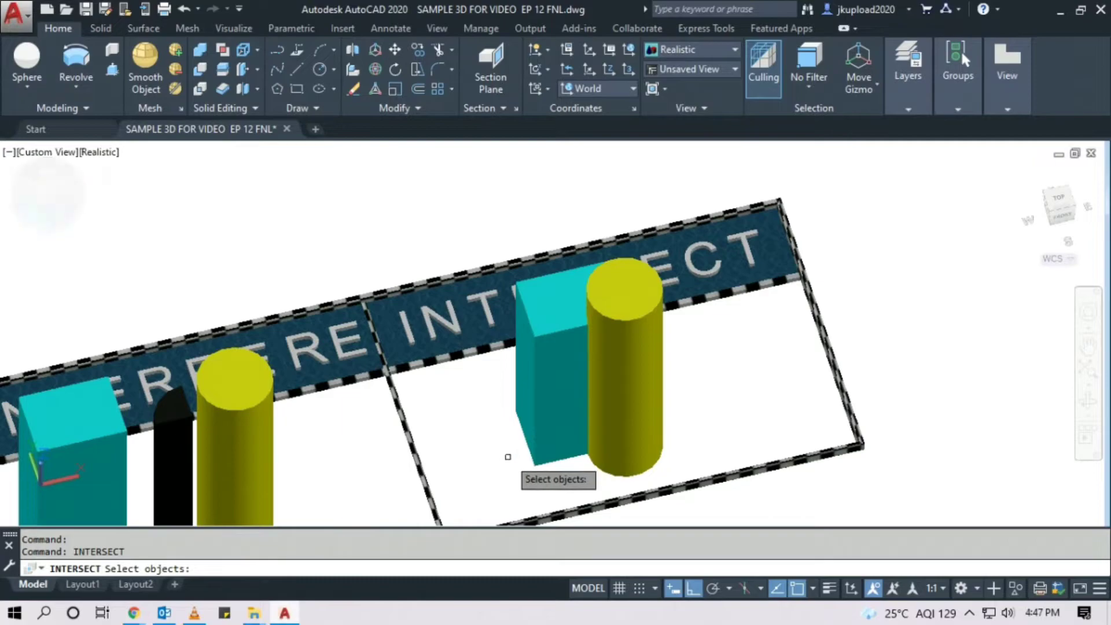
# Intersect the right cyan box and yellow cylinder, leaving only their slim upright common solid
pyautogui.keyDown('shift'); pyautogui.moveTo(533, 413); pyautogui.dragTo(621, 334, button='middle'); pyautogui.keyUp('shift')
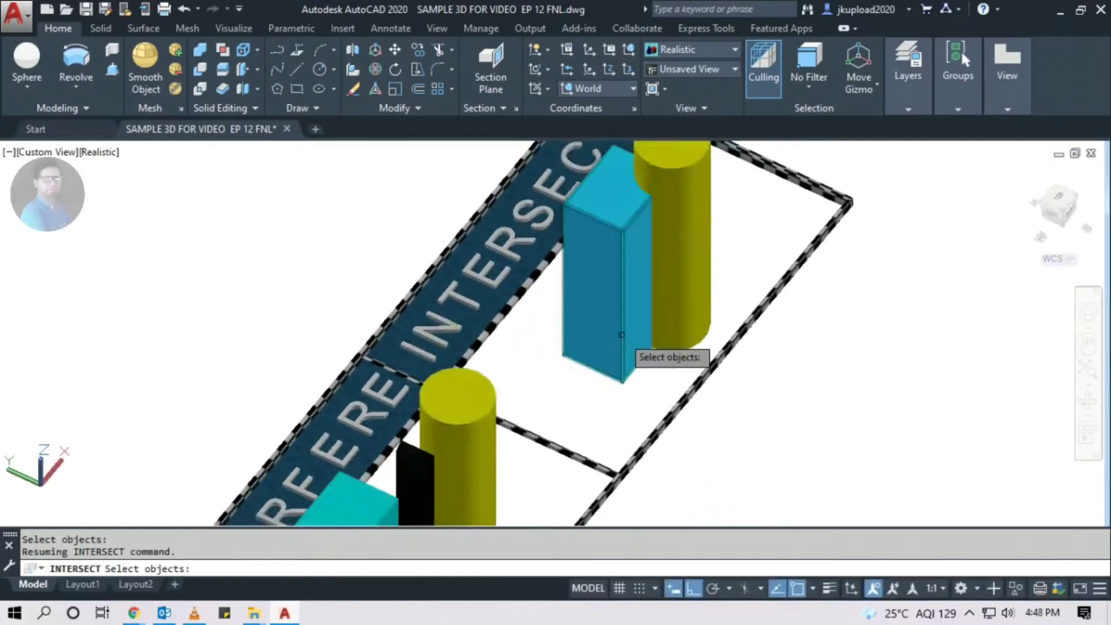
pyautogui.scroll(-2, 621, 334)
pyautogui.click(612, 425)
pyautogui.click(646, 402)
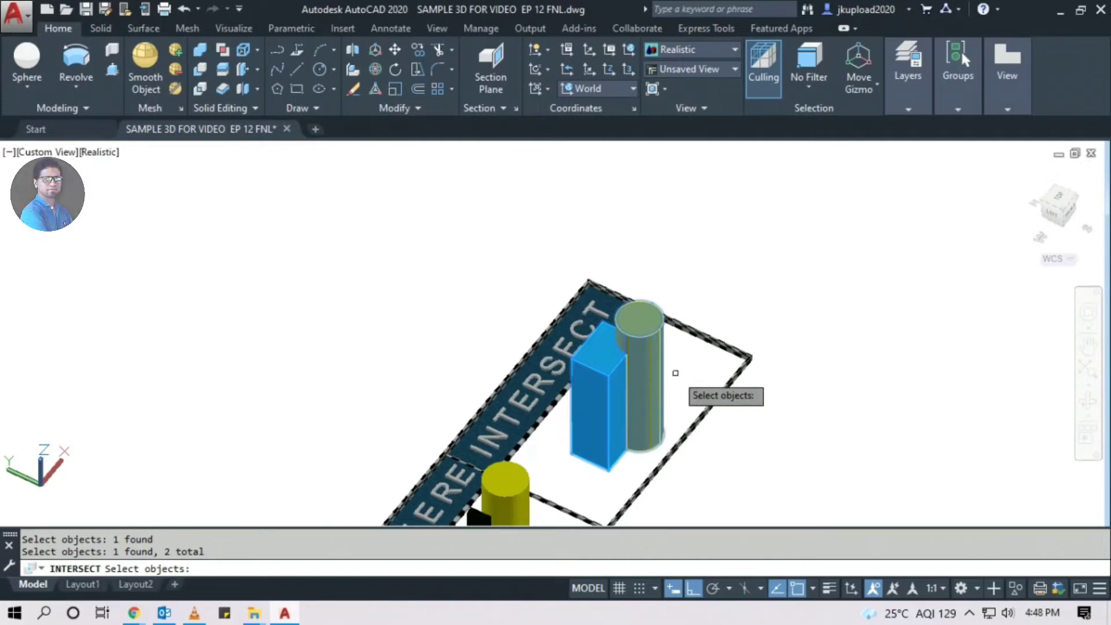
pyautogui.press('Return')
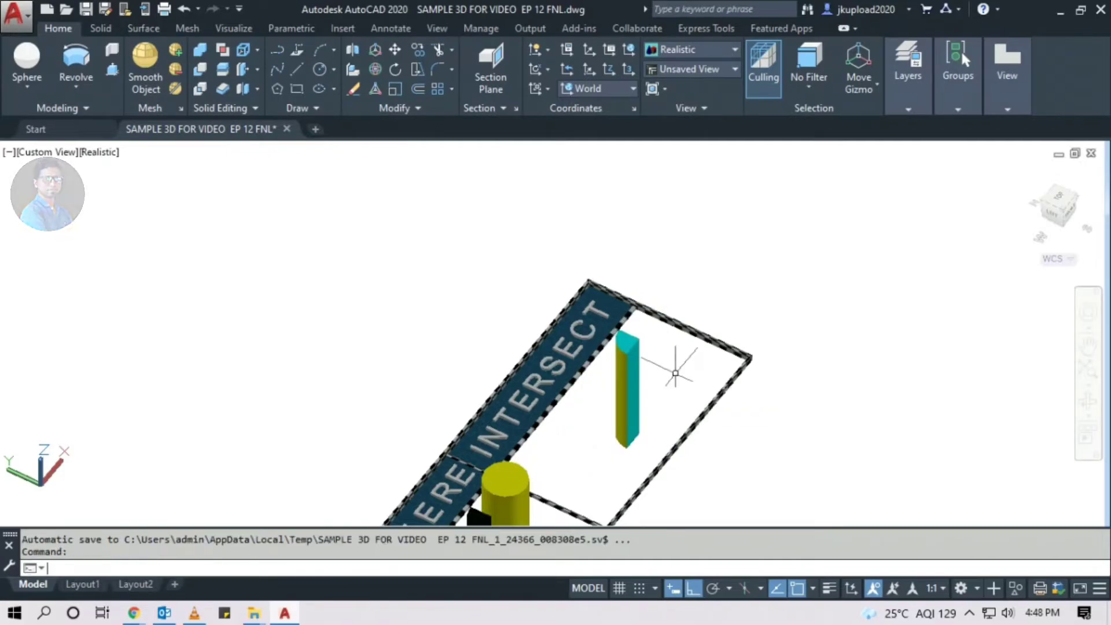
pyautogui.scroll(2, 674, 374)
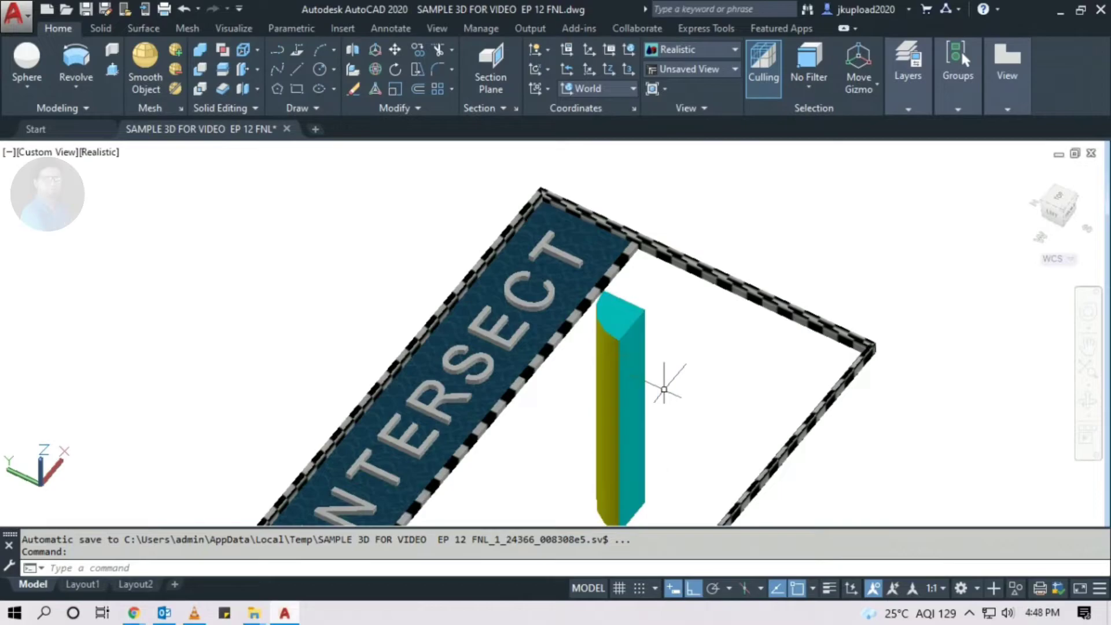
pyautogui.moveTo(608, 347)
pyautogui.keyDown('shift'); pyautogui.mouseDown(button='middle')
pyautogui.moveTo(607, 384)
pyautogui.moveTo(409, 394)
pyautogui.moveTo(486, 354)
pyautogui.mouseUp(button='middle'); pyautogui.keyUp('shift')
pyautogui.scroll(-3, 488, 367)
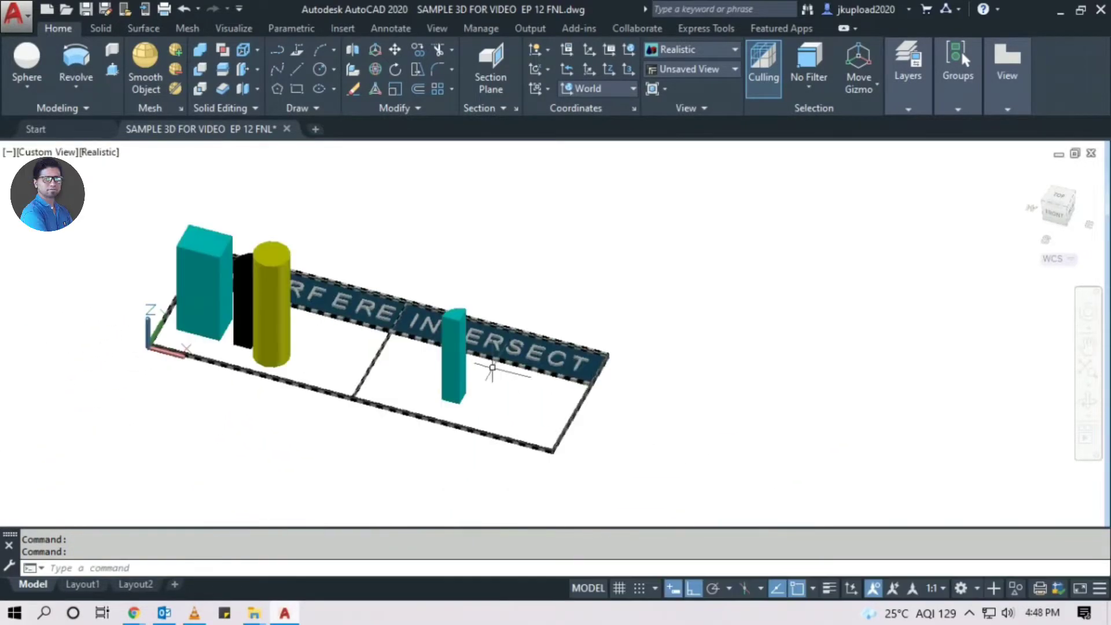
pyautogui.scroll(2, 469, 397)
pyautogui.keyDown('shift'); pyautogui.moveTo(468, 397); pyautogui.dragTo(359, 366, button='middle'); pyautogui.keyUp('shift')
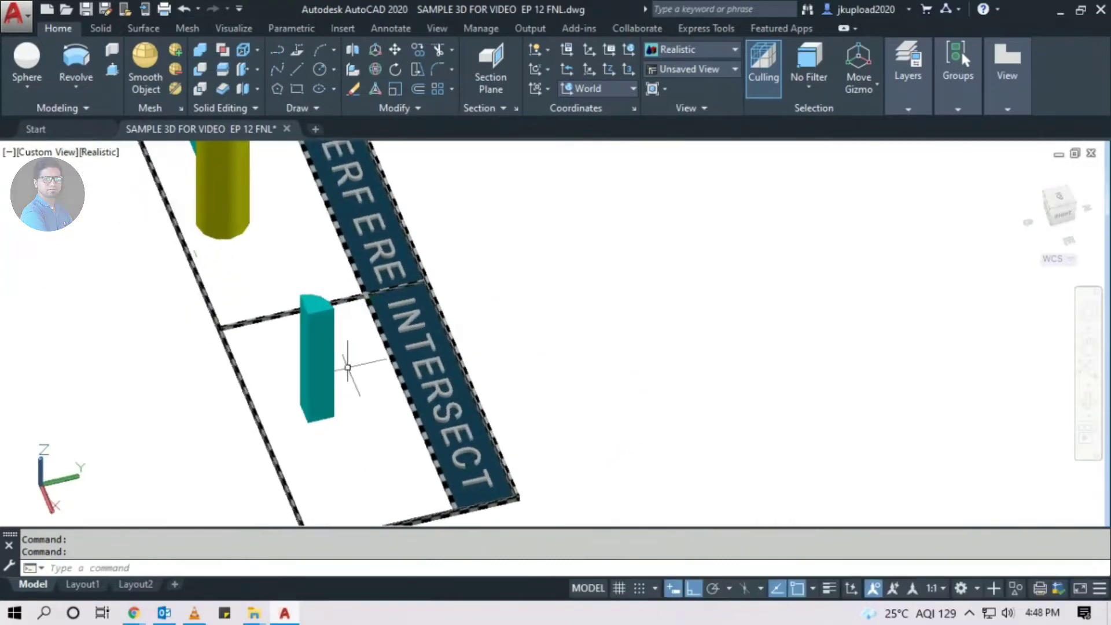
pyautogui.scroll(-2, 360, 366)
pyautogui.moveTo(359, 366)
pyautogui.keyDown('shift'); pyautogui.mouseDown(button='middle')
pyautogui.moveTo(445, 397)
pyautogui.moveTo(504, 454)
pyautogui.moveTo(515, 404)
pyautogui.moveTo(422, 356)
pyautogui.moveTo(503, 345)
pyautogui.moveTo(509, 384)
pyautogui.moveTo(444, 277)
pyautogui.moveTo(440, 301)
pyautogui.mouseUp(button='middle'); pyautogui.keyUp('shift')
pyautogui.scroll(2, 504, 454)
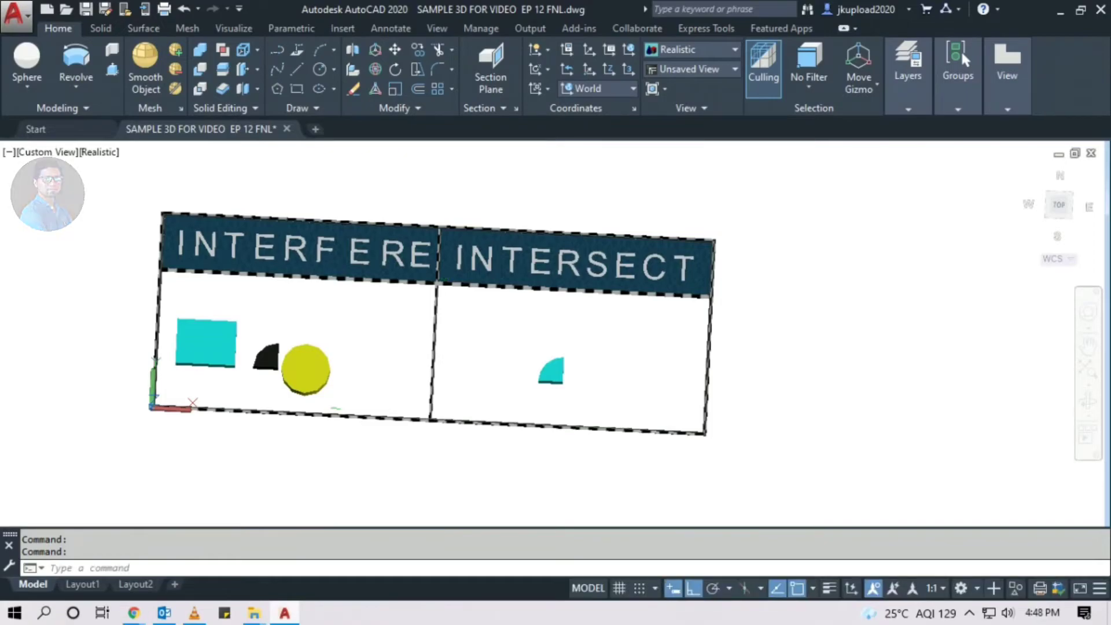
pyautogui.keyDown('shift'); pyautogui.moveTo(496, 379); pyautogui.dragTo(433, 322, button='middle'); pyautogui.keyUp('shift')
pyautogui.rightClick(505, 404)
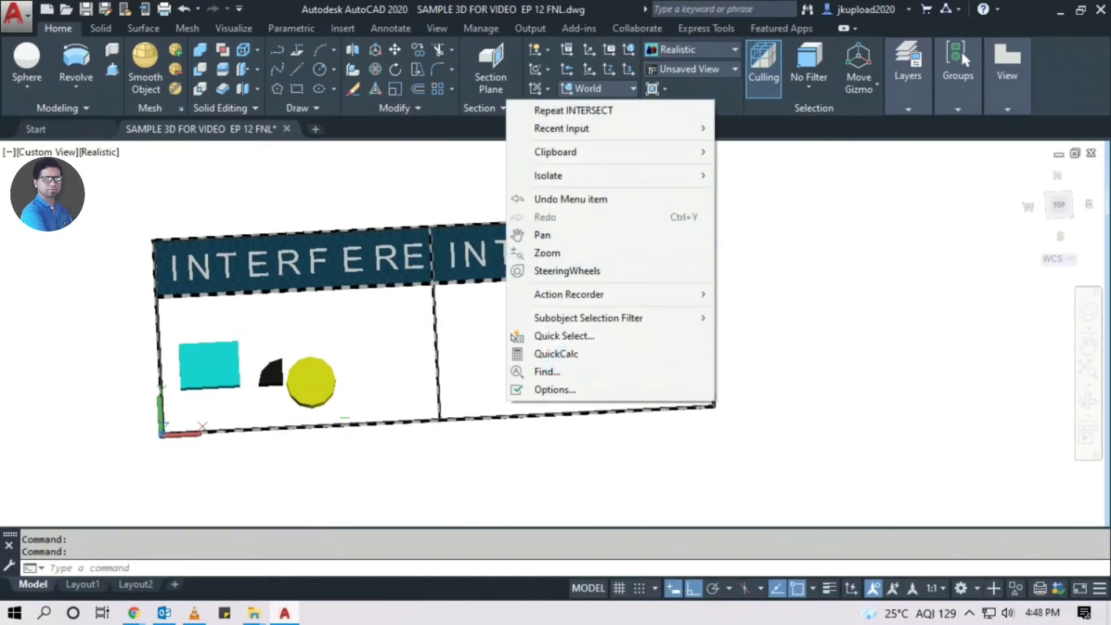
pyautogui.click(472, 357)
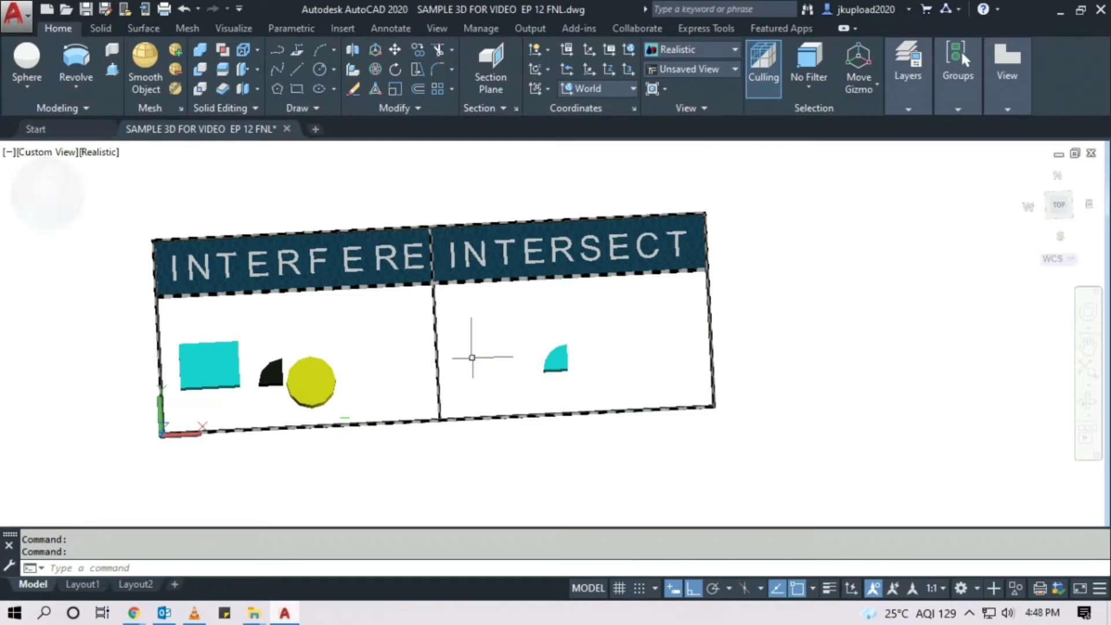
pyautogui.keyDown('shift'); pyautogui.moveTo(472, 357); pyautogui.dragTo(472, 405, button='middle'); pyautogui.keyUp('shift')
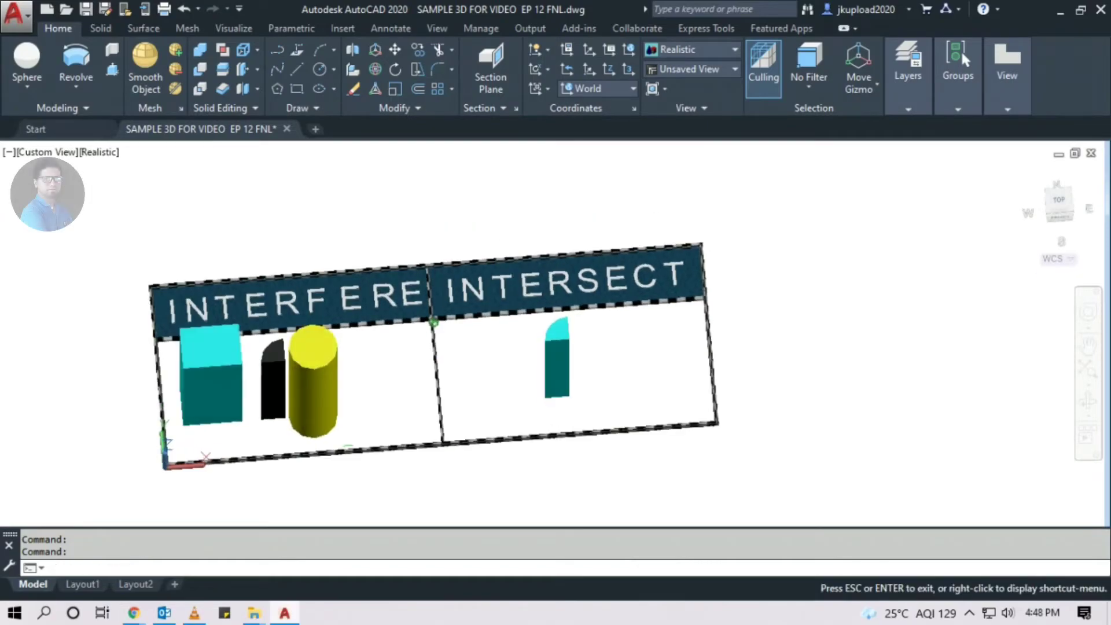